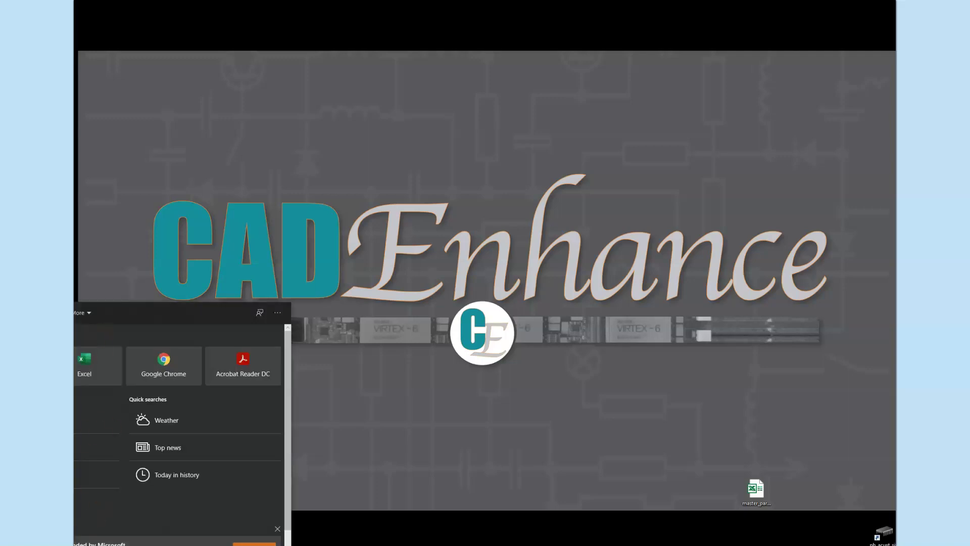
# Search the Start menu for 'lattice' and launch Lattice Diamond.
pyautogui.write('lattice')
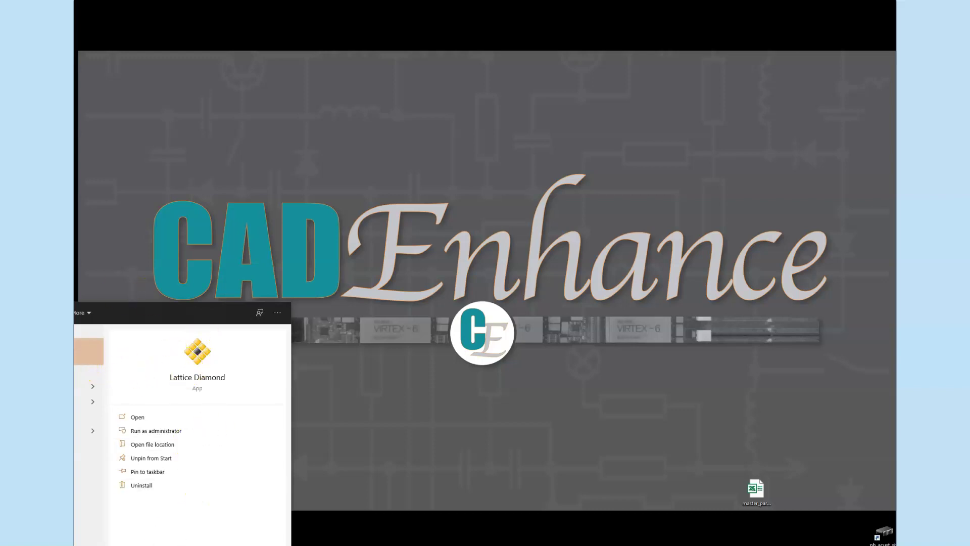
pyautogui.press('Return')
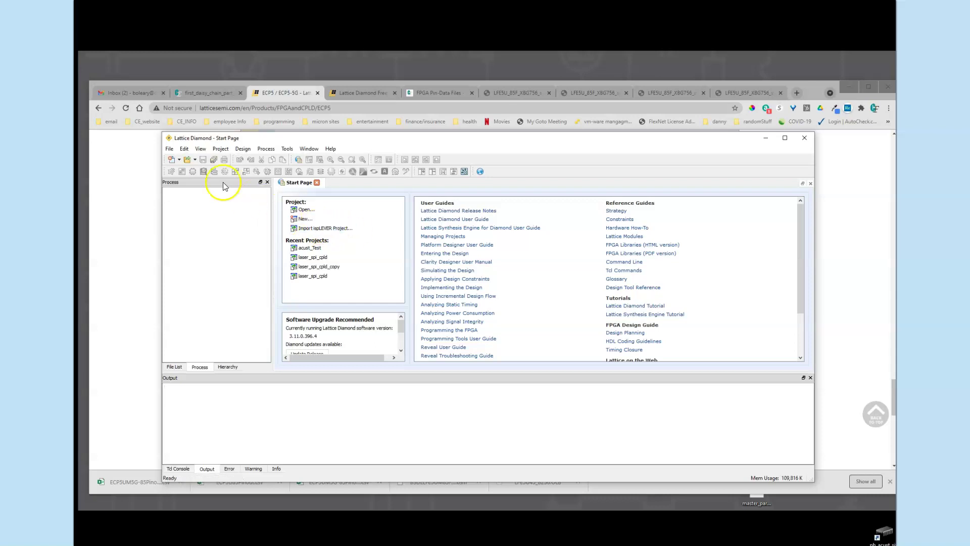
# Start a new project named lfe5u_85_xbg756 (implementation impl1) and advance to Add Source.
pyautogui.click(179, 159)
pyautogui.click(186, 181)
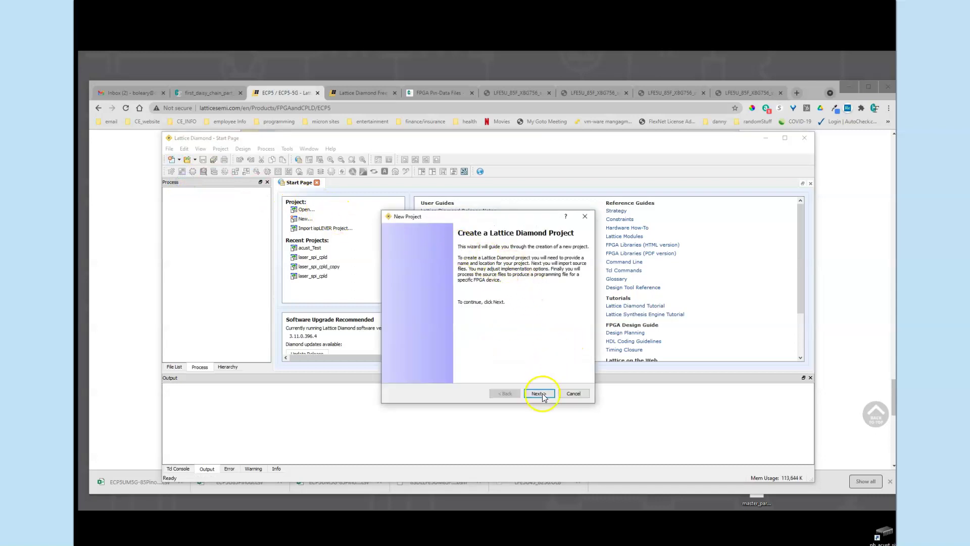
pyautogui.click(539, 393)
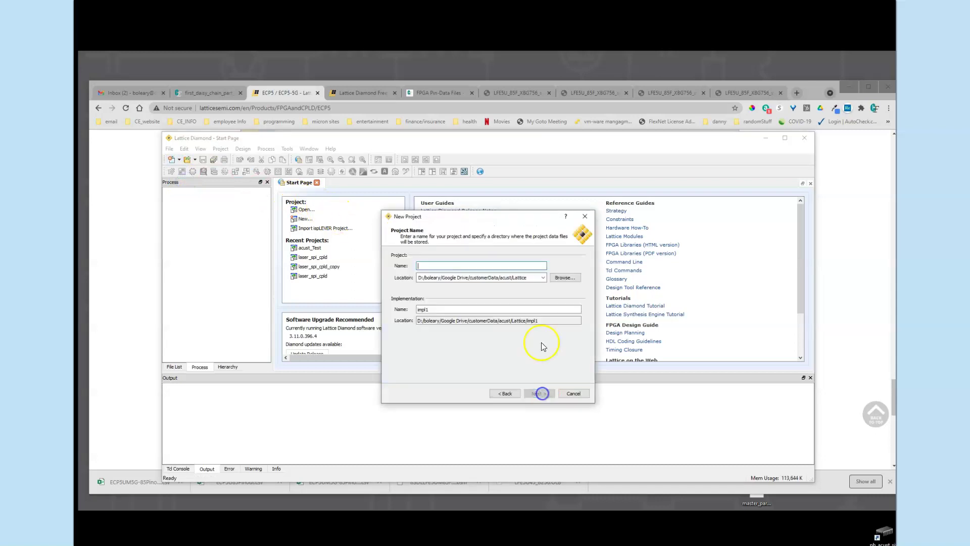
pyautogui.click(511, 278)
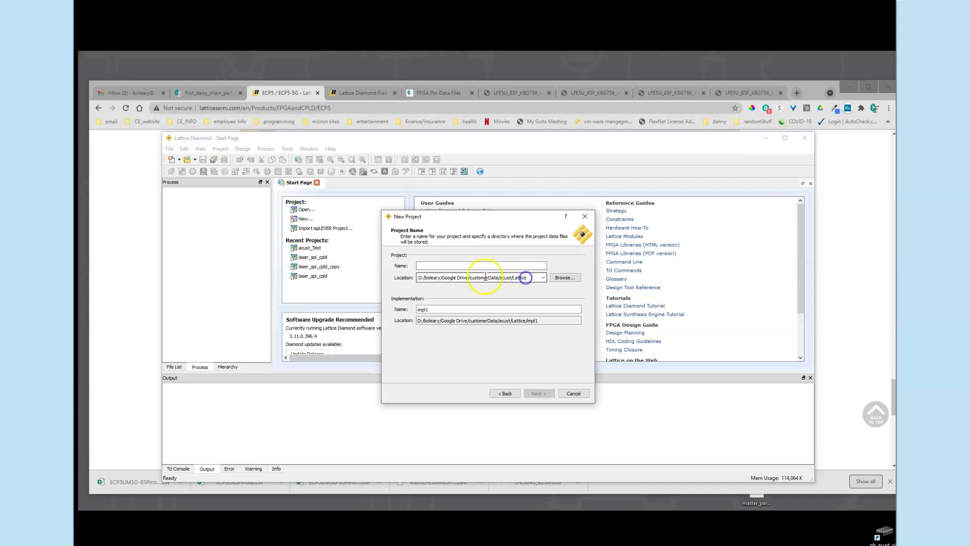
pyautogui.click(531, 278)
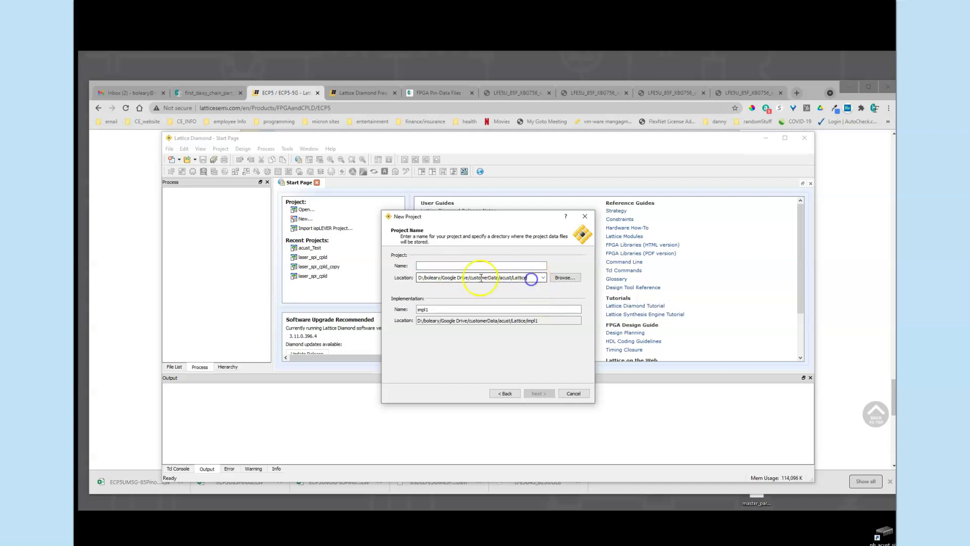
pyautogui.click(445, 265)
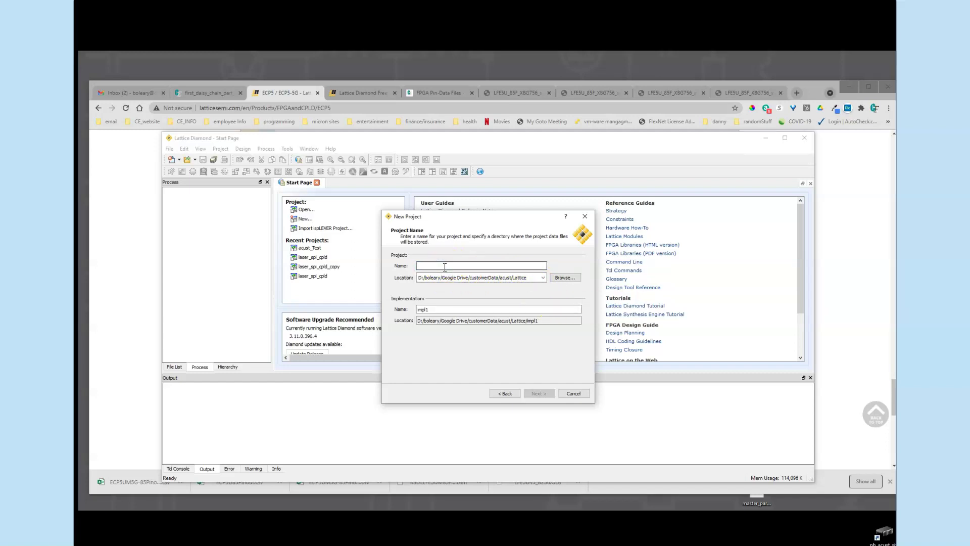
pyautogui.write('lfe5u_85_xbg756')
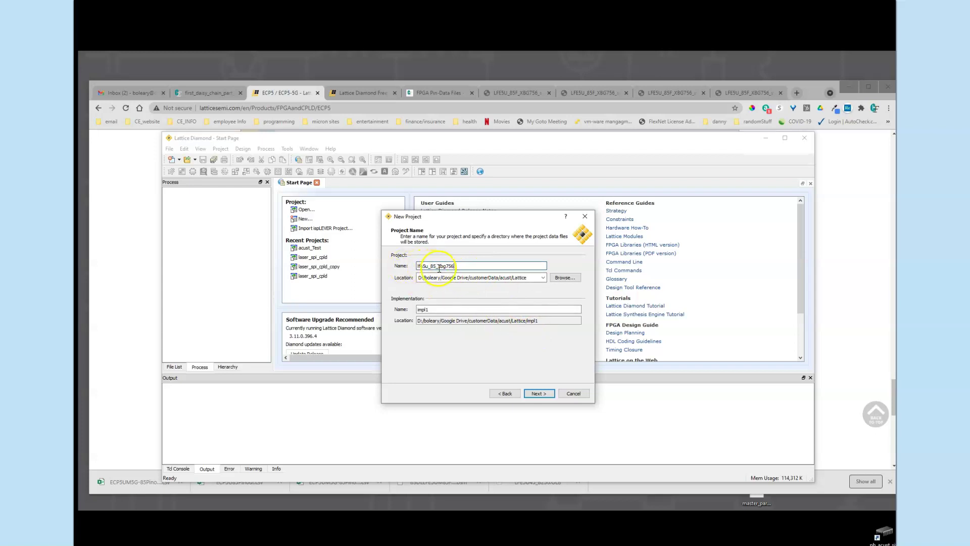
pyautogui.click(539, 393)
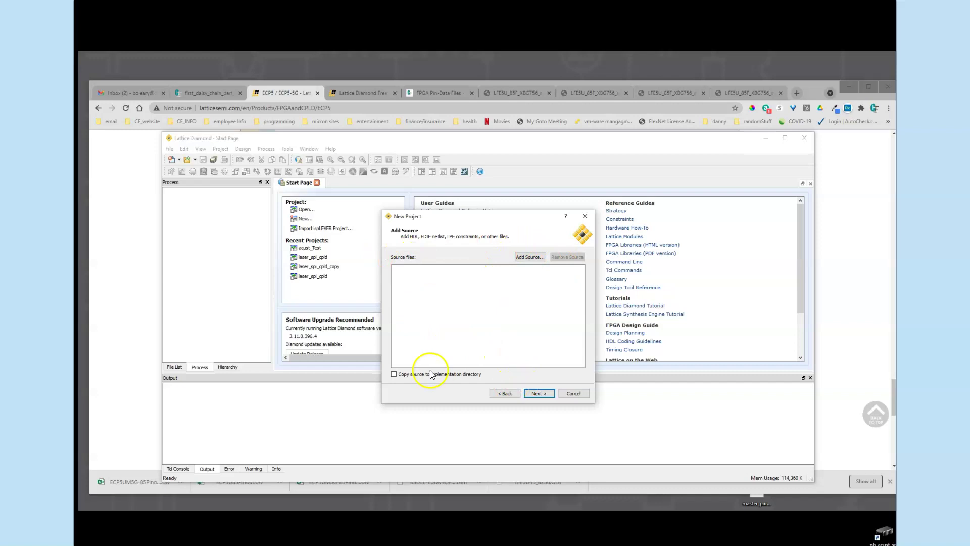
# Skip sources and select the ECP5U family, LFE5U-85F device and CABGA756 package.
pyautogui.click(539, 393)
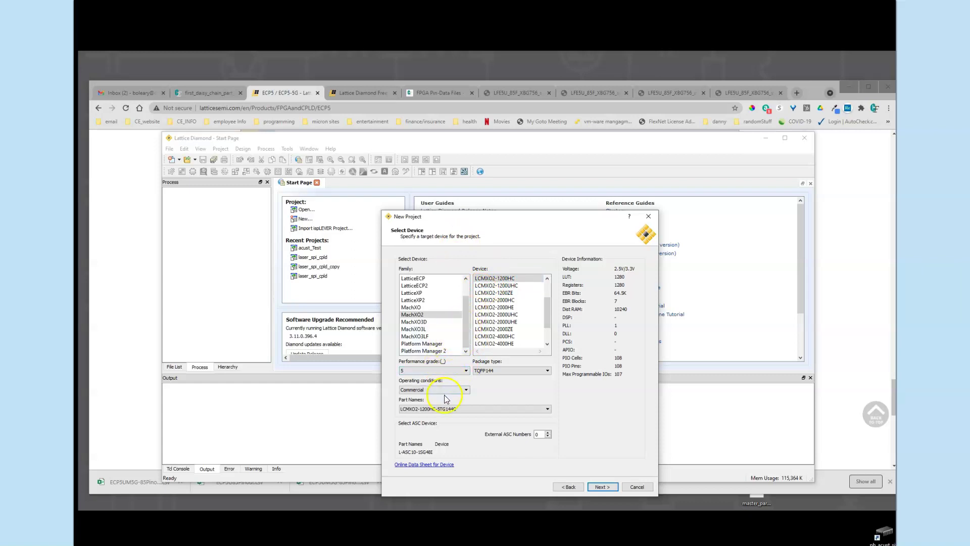
pyautogui.scroll(1, 465, 336)
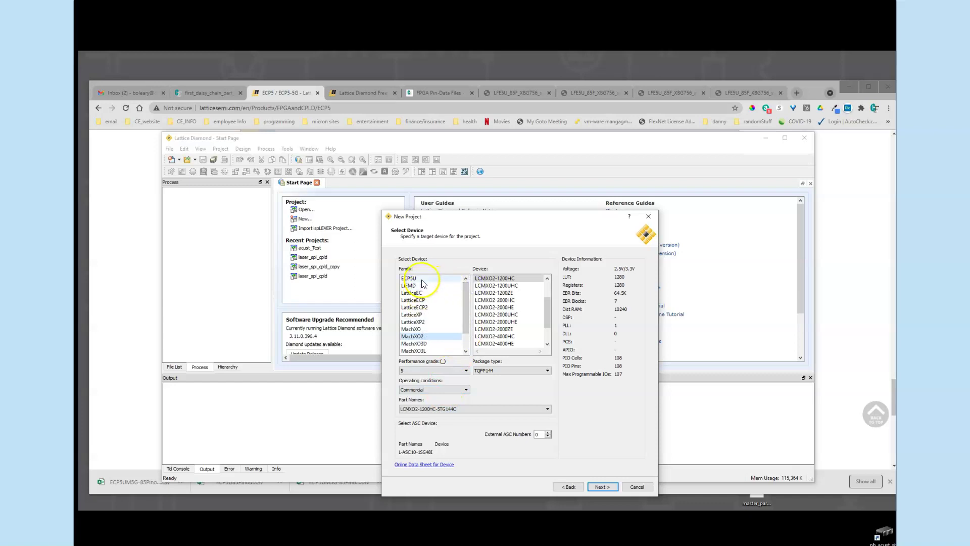
pyautogui.click(420, 279)
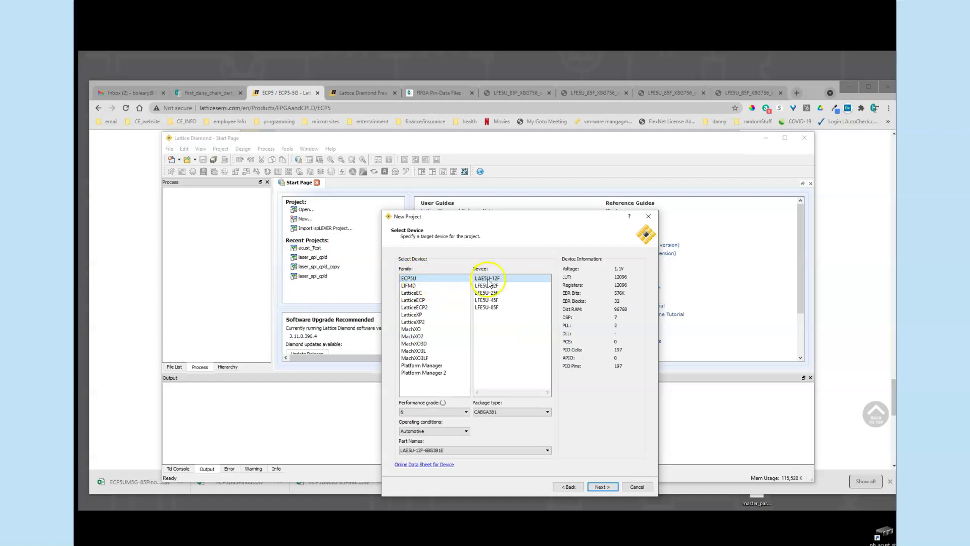
pyautogui.click(490, 308)
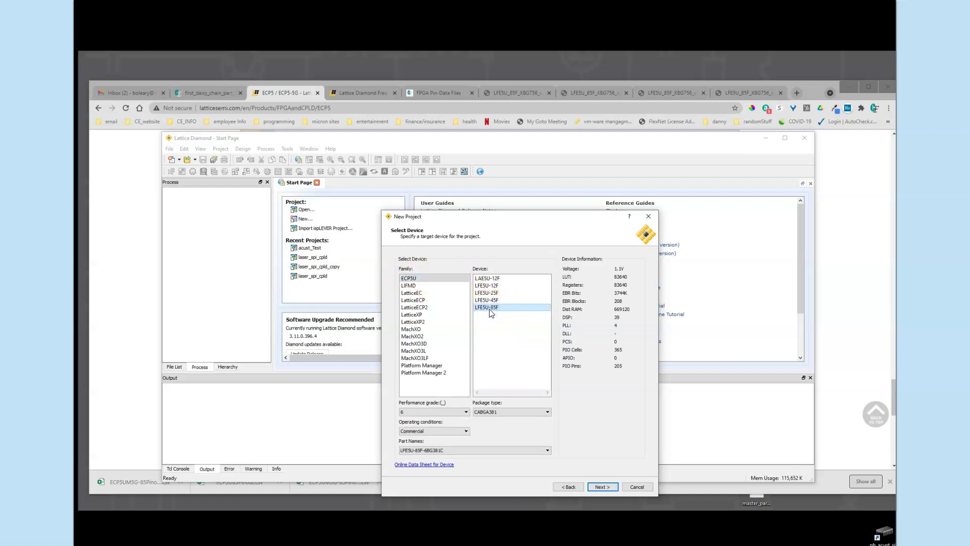
pyautogui.click(501, 413)
pyautogui.click(526, 414)
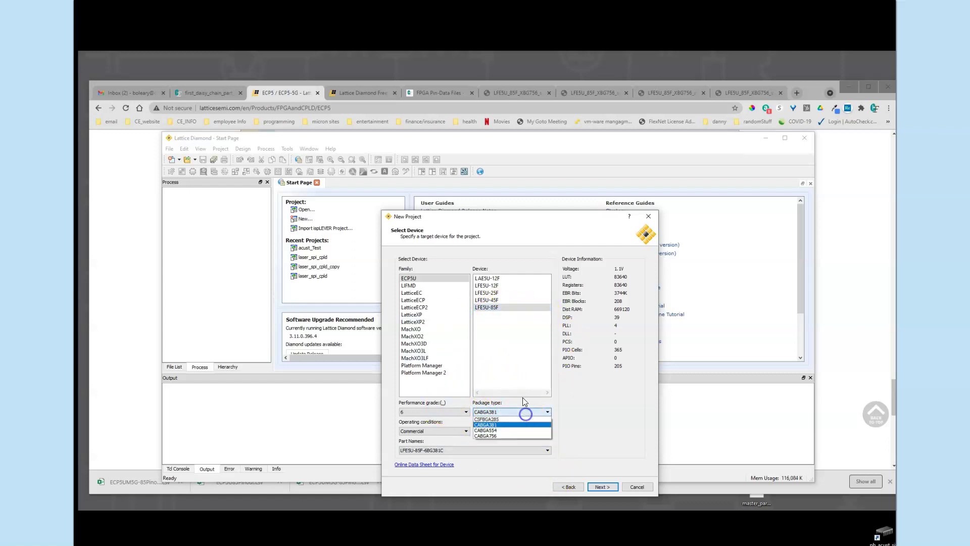
pyautogui.click(499, 436)
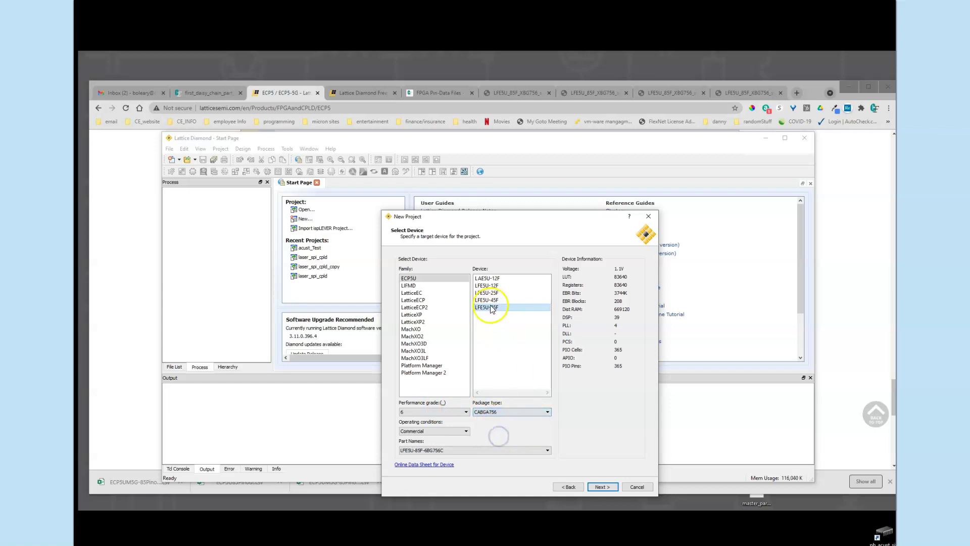
# Choose Synplify Pro as the synthesis tool and finish creating the project.
pyautogui.click(603, 486)
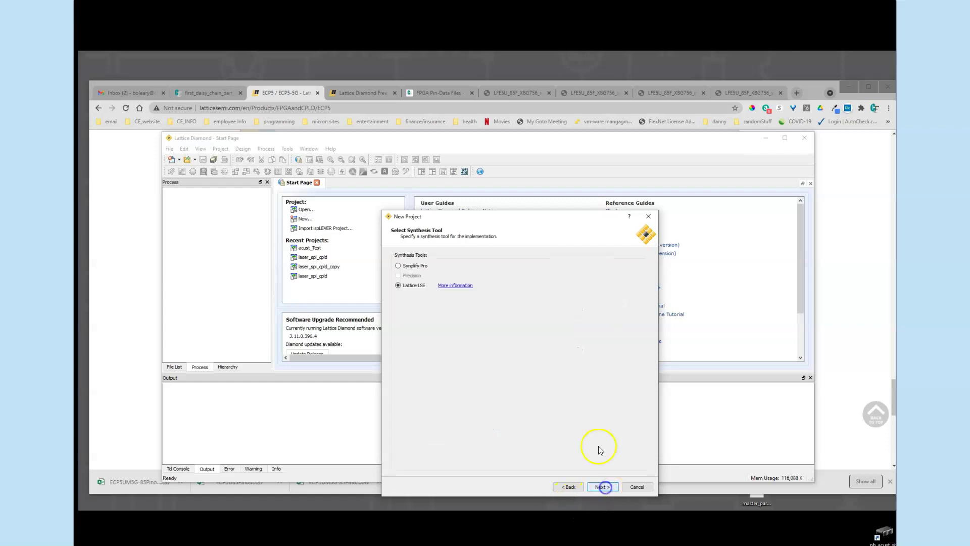
pyautogui.click(411, 266)
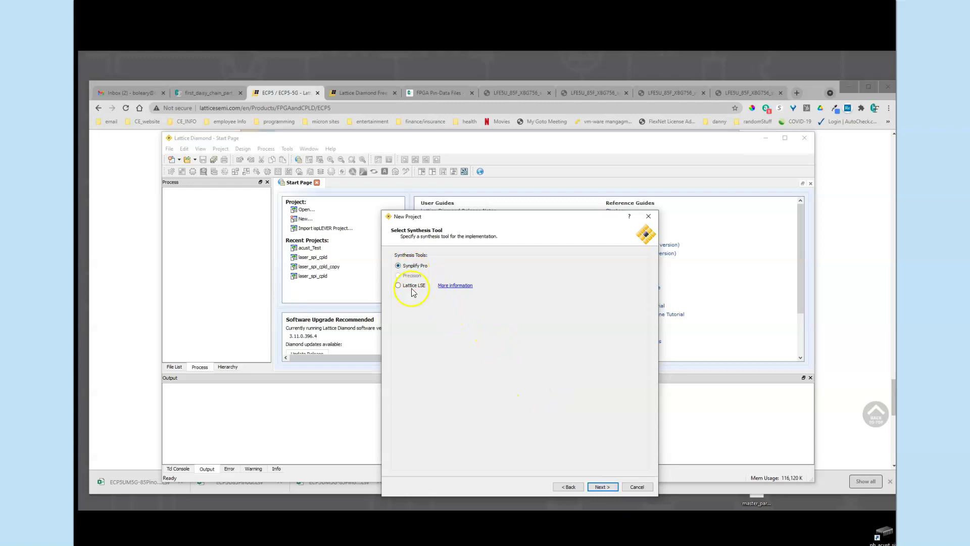
pyautogui.click(606, 487)
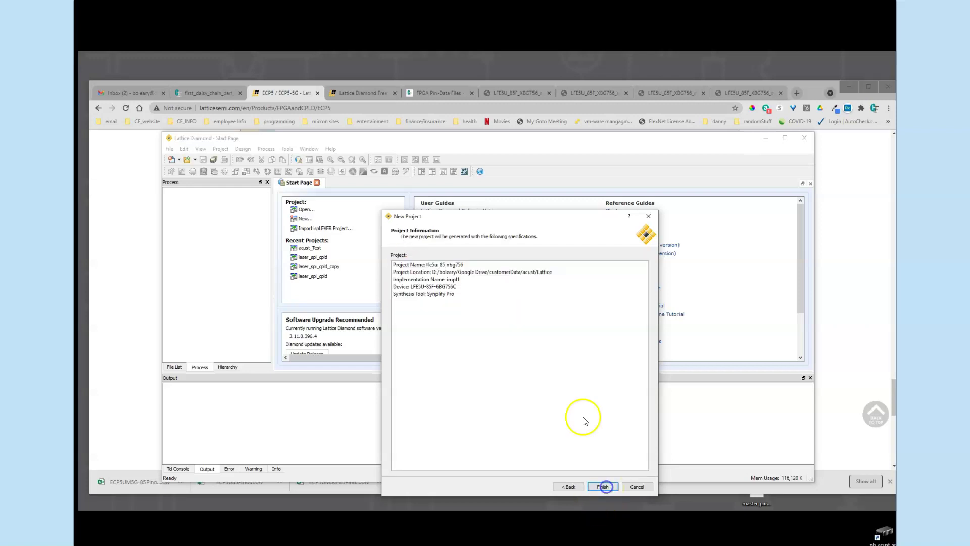
pyautogui.click(602, 487)
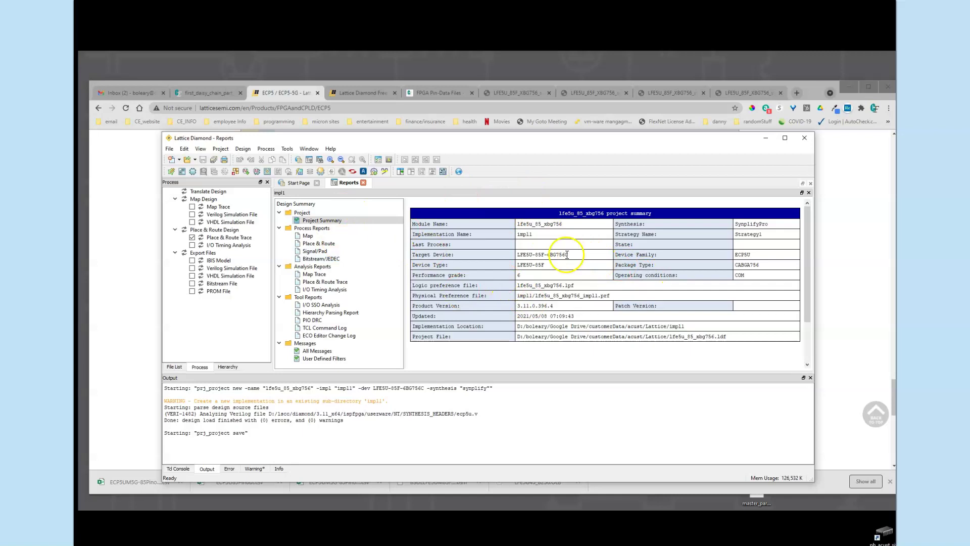
# Open Spreadsheet View on the Pin Assignments list showing pad names, dual functions and polarity.
pyautogui.moveTo(576, 255)
pyautogui.mouseDown()
pyautogui.moveTo(521, 256)
pyautogui.moveTo(569, 256)
pyautogui.mouseUp()
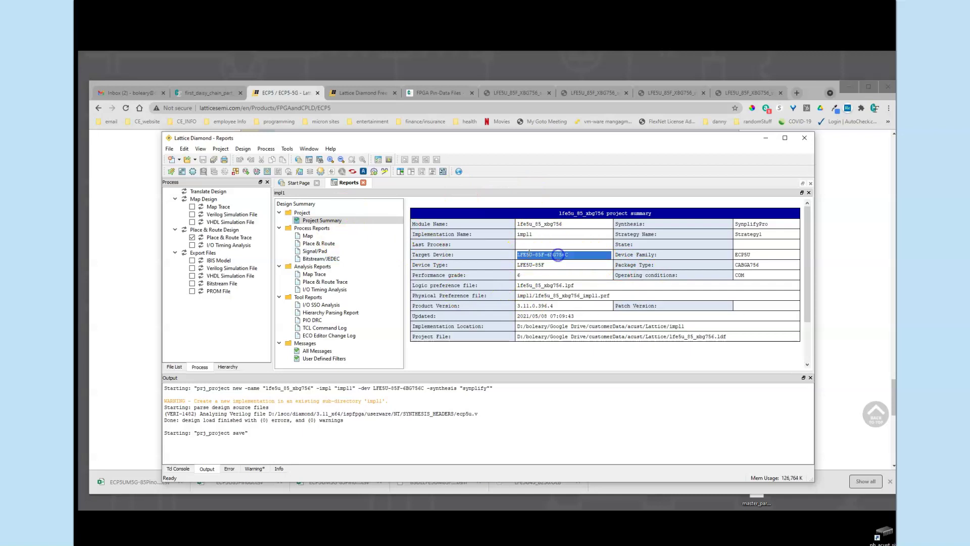
pyautogui.click(172, 172)
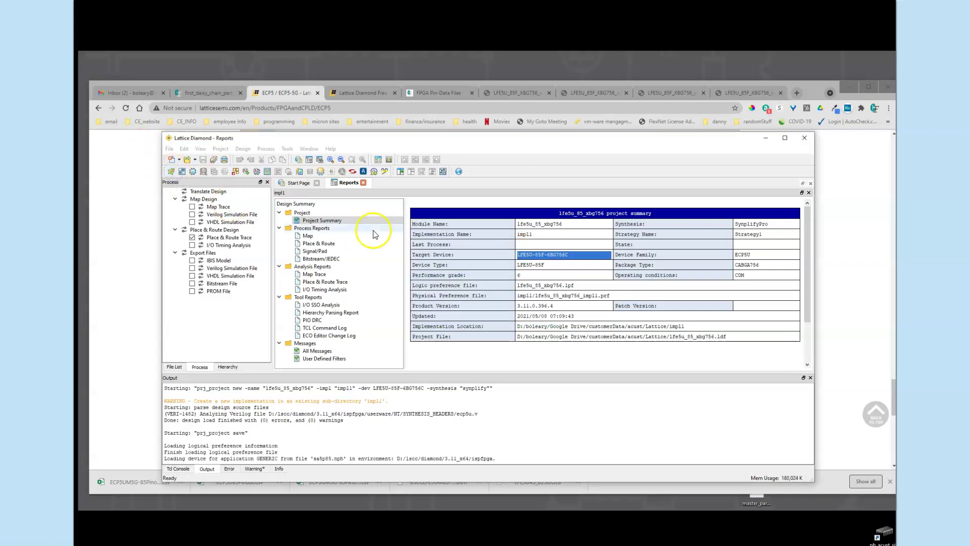
pyautogui.click(349, 365)
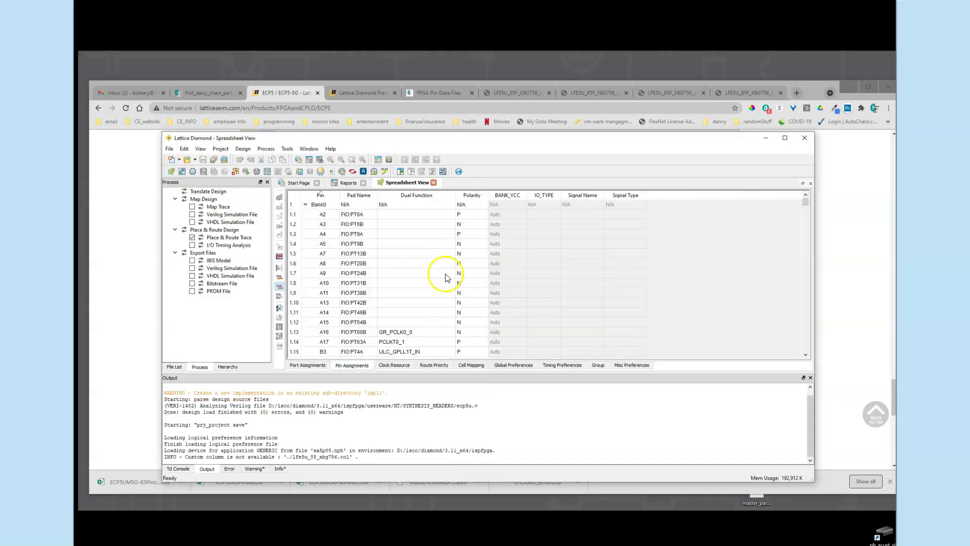
pyautogui.click(309, 365)
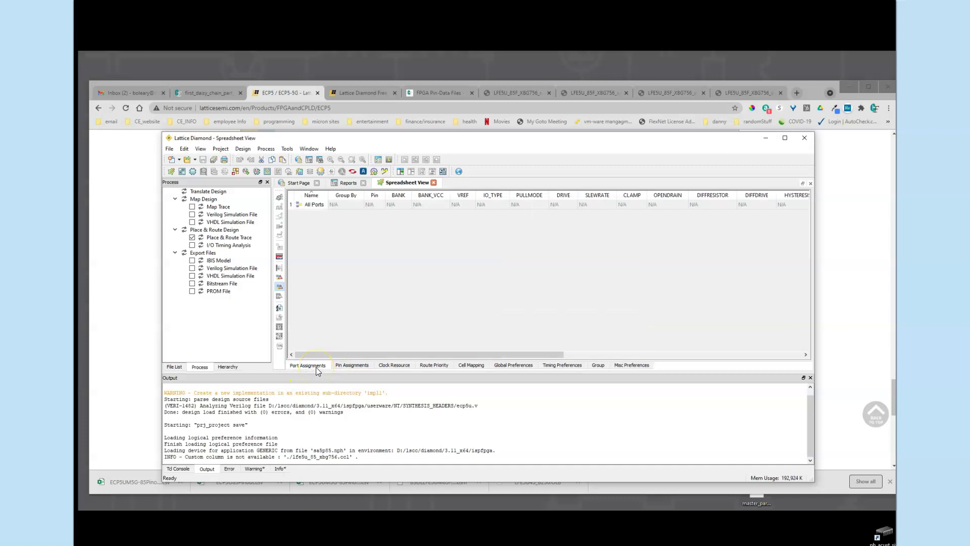
pyautogui.click(344, 366)
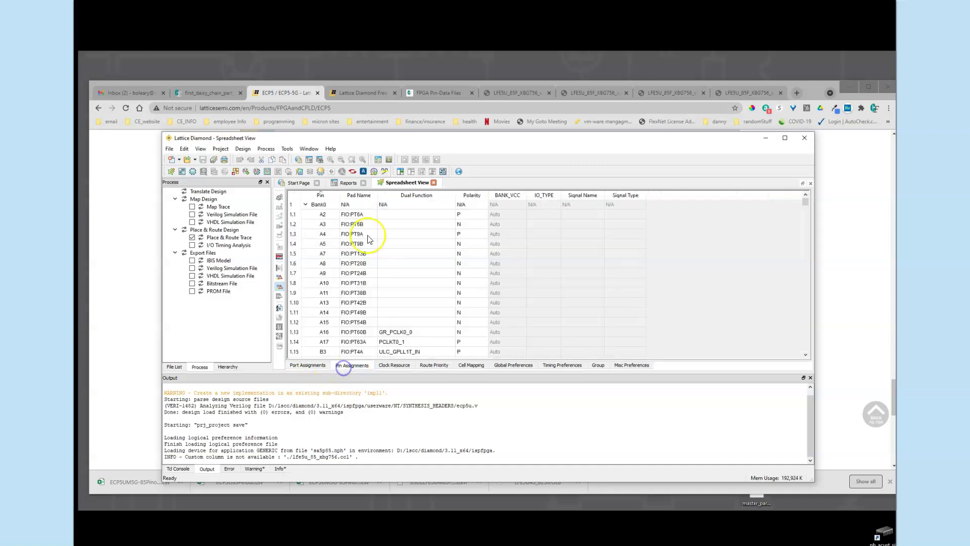
# Export the pinout file as LFE5U-85F-XBG756C.csv, overwriting the existing one in the Lattice folder.
pyautogui.click(171, 149)
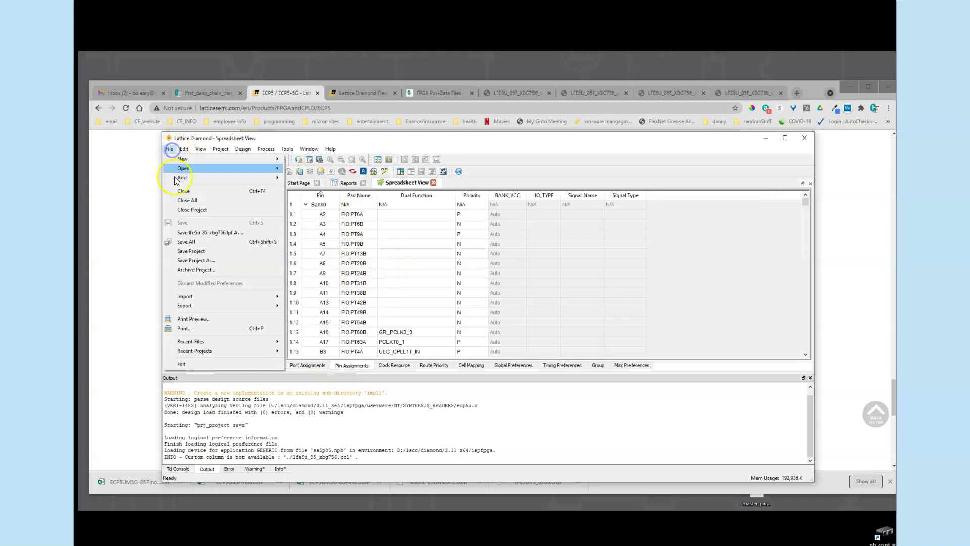
pyautogui.click(205, 306)
pyautogui.click(309, 326)
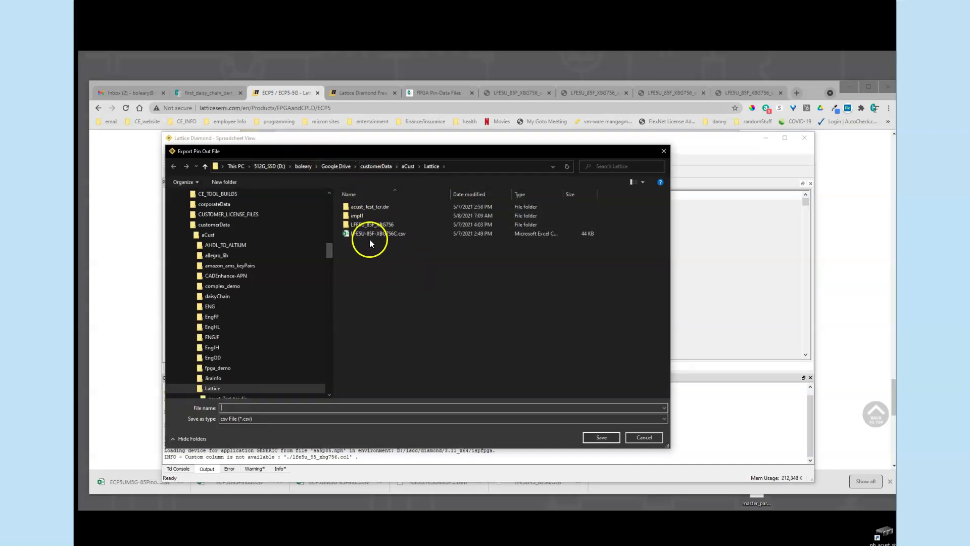
pyautogui.click(319, 409)
pyautogui.click(380, 234)
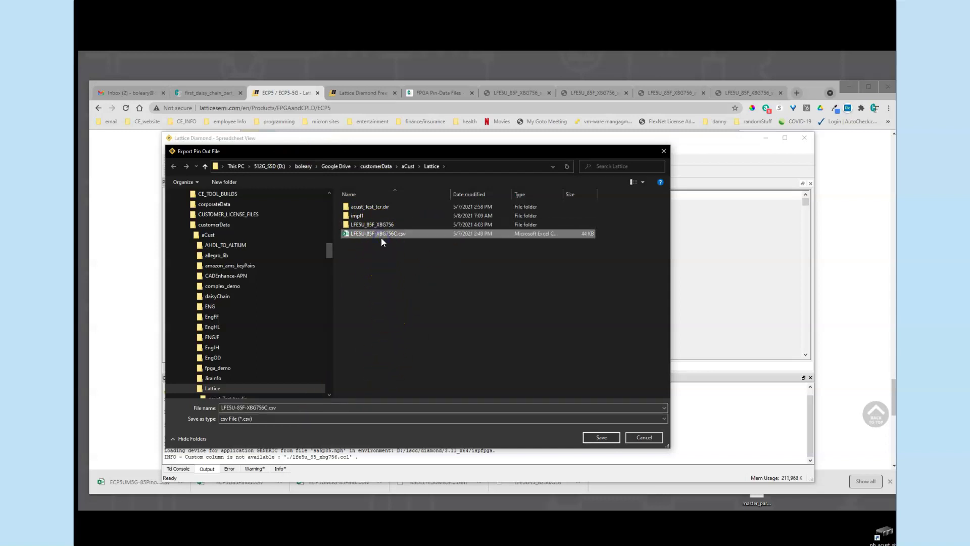
pyautogui.click(603, 440)
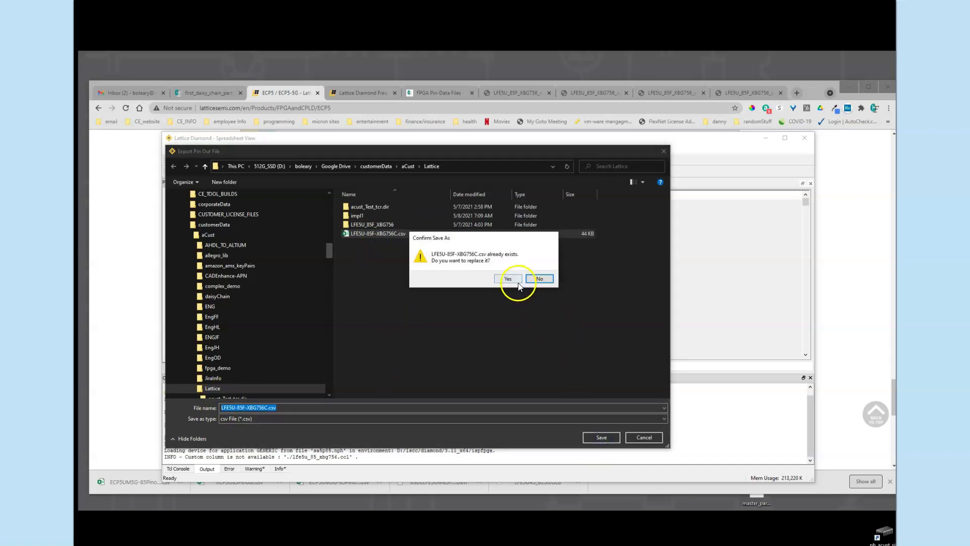
pyautogui.click(518, 281)
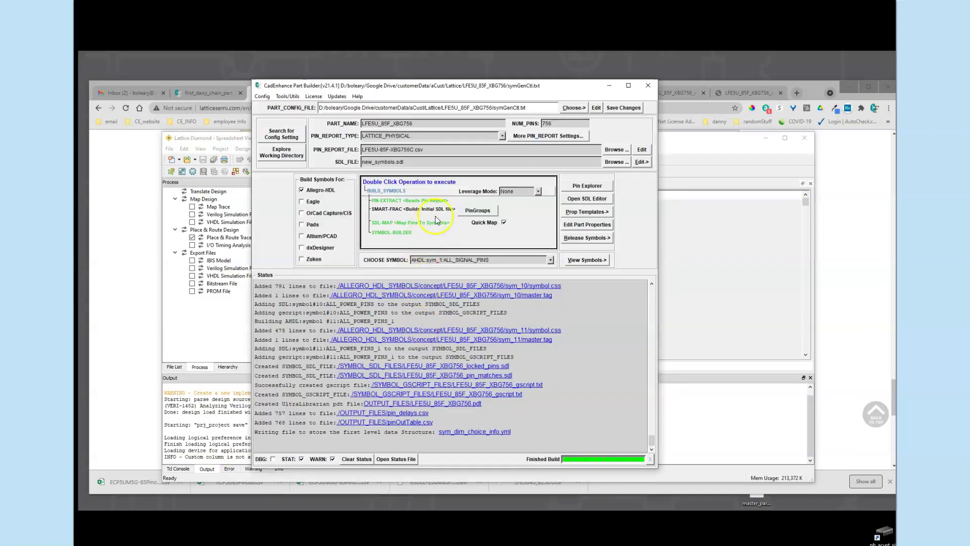
# Open LFE5U-85F-XBG756C.csv in Excel from the PIN_REPORT_FILE field's Edit button.
pyautogui.doubleClick(396, 149)
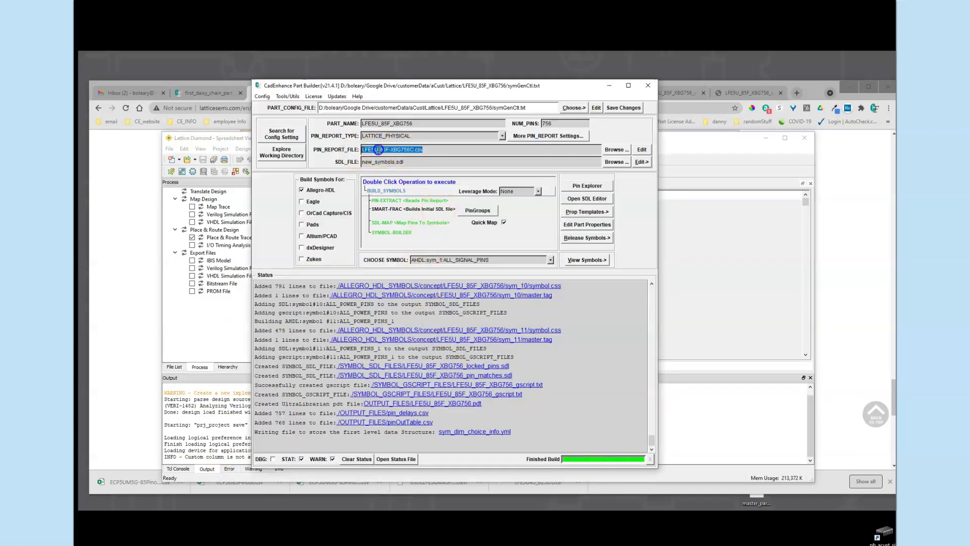
pyautogui.click(445, 147)
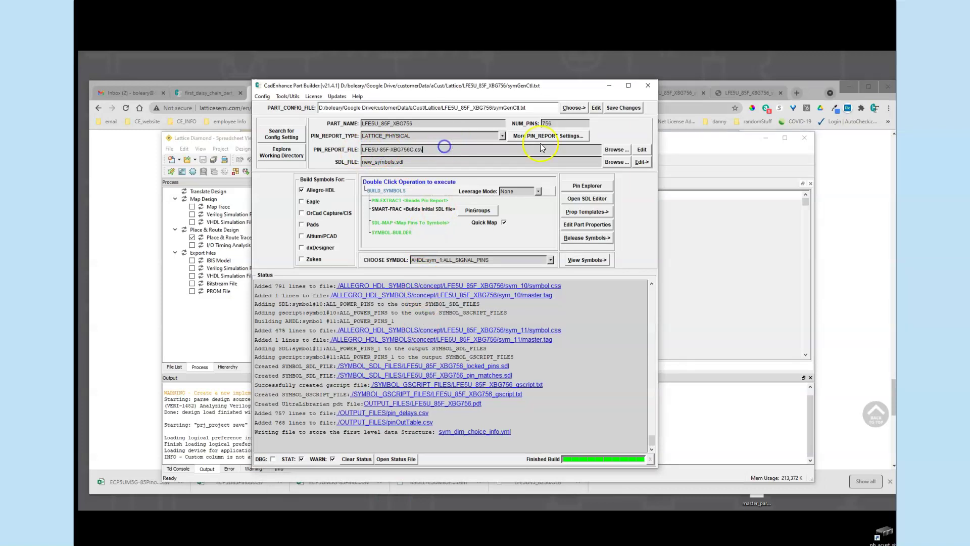
pyautogui.click(642, 150)
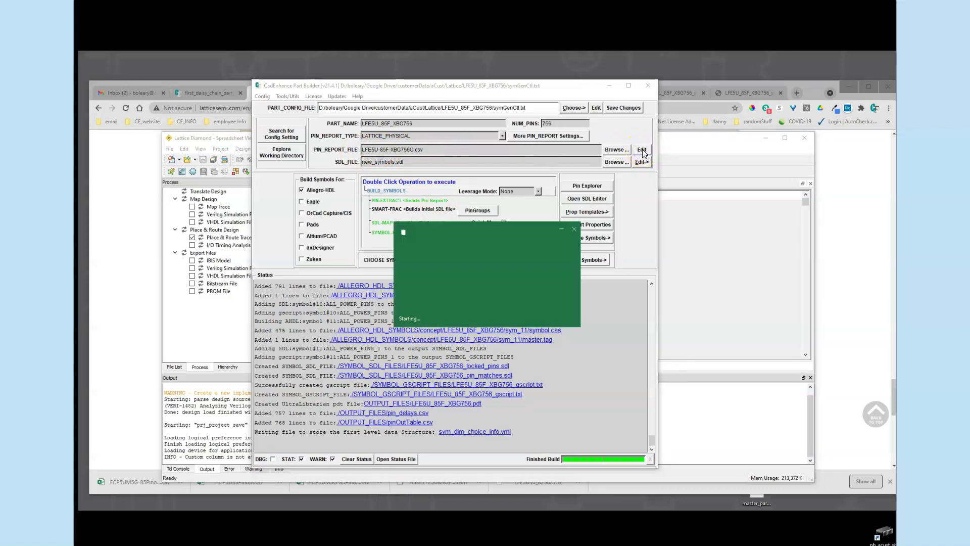
pyautogui.click(583, 185)
pyautogui.click(523, 215)
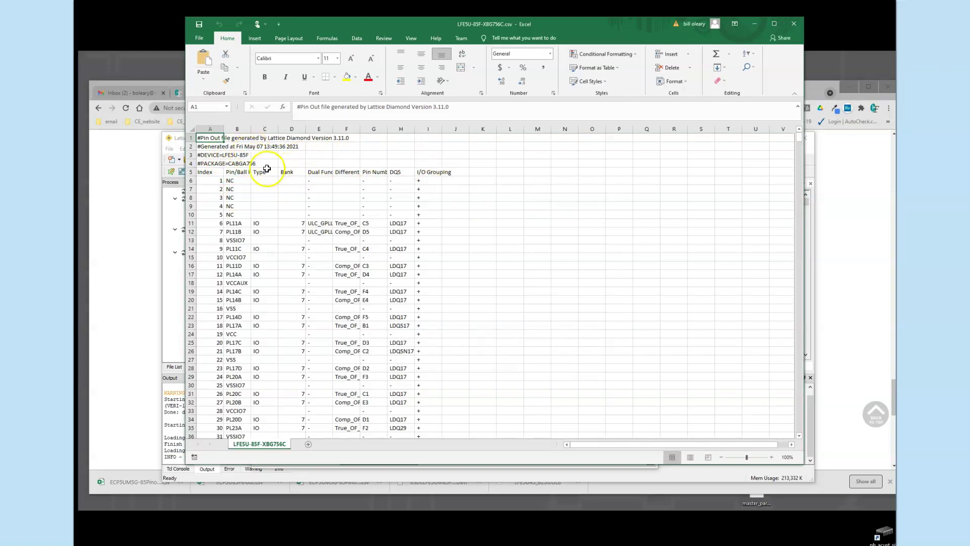
pyautogui.scroll(-2, 366, 268)
pyautogui.scroll(2, 366, 268)
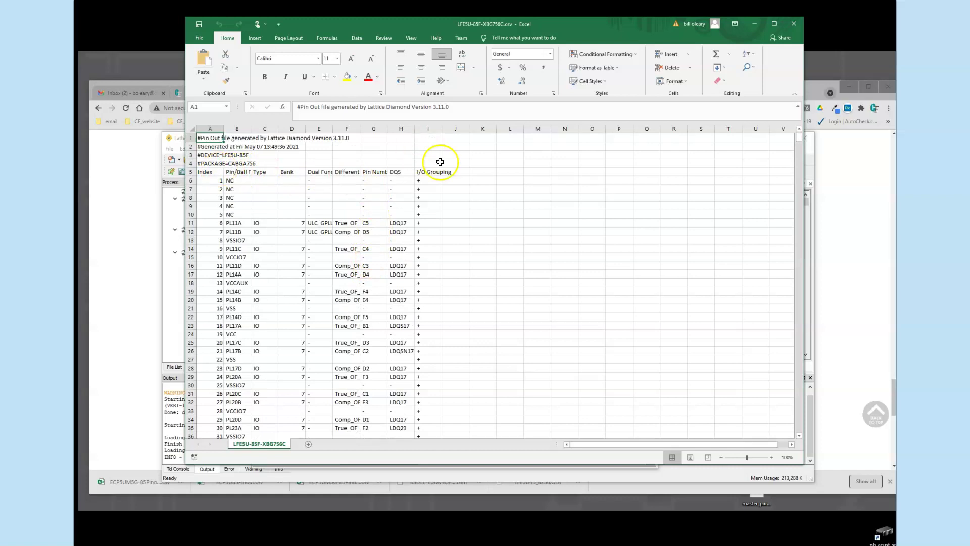
pyautogui.click(486, 172)
pyautogui.click(401, 172)
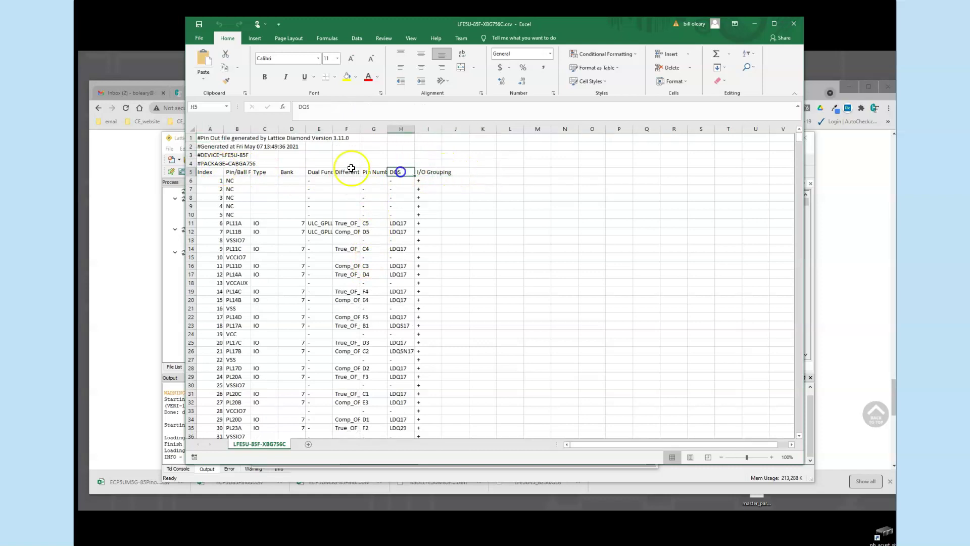
pyautogui.click(319, 172)
pyautogui.click(288, 173)
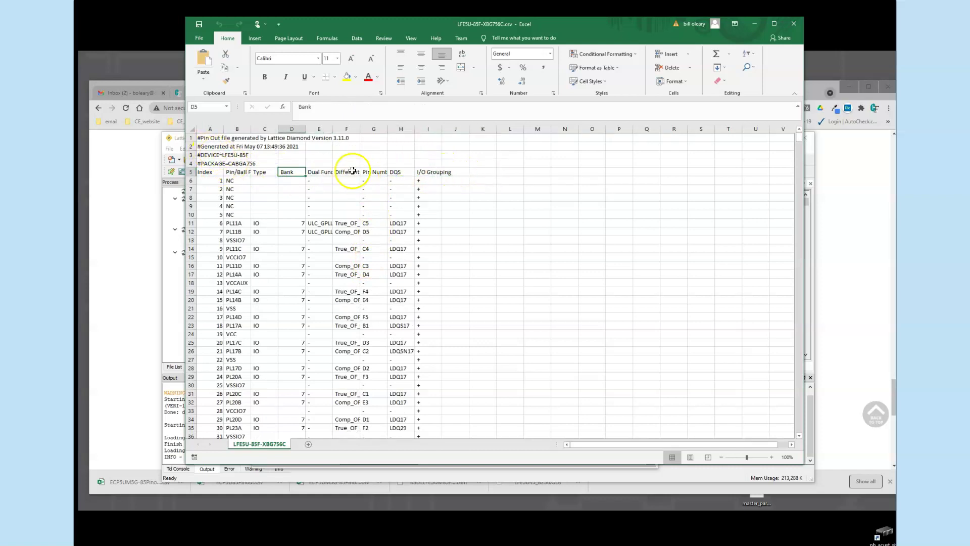
pyautogui.click(205, 165)
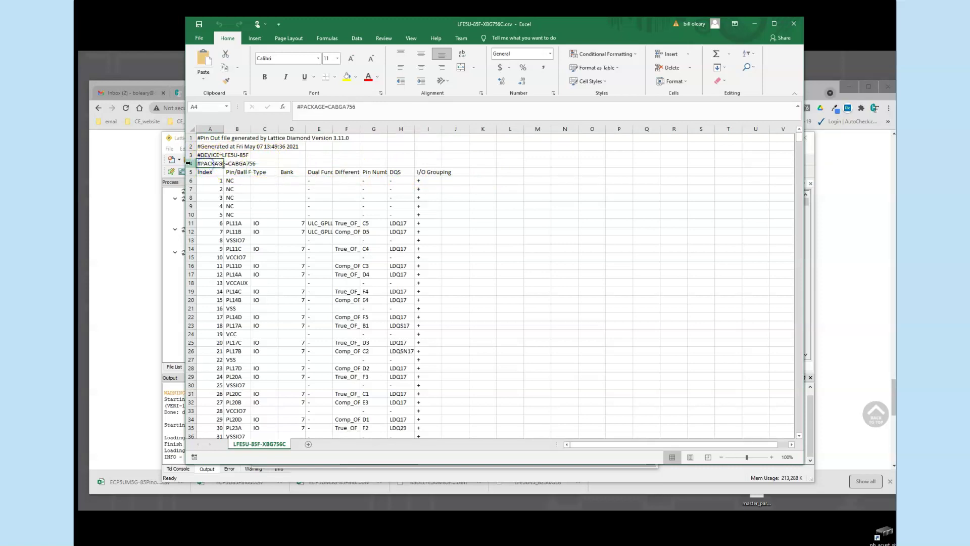
pyautogui.click(191, 164)
pyautogui.scroll(-8, 403, 273)
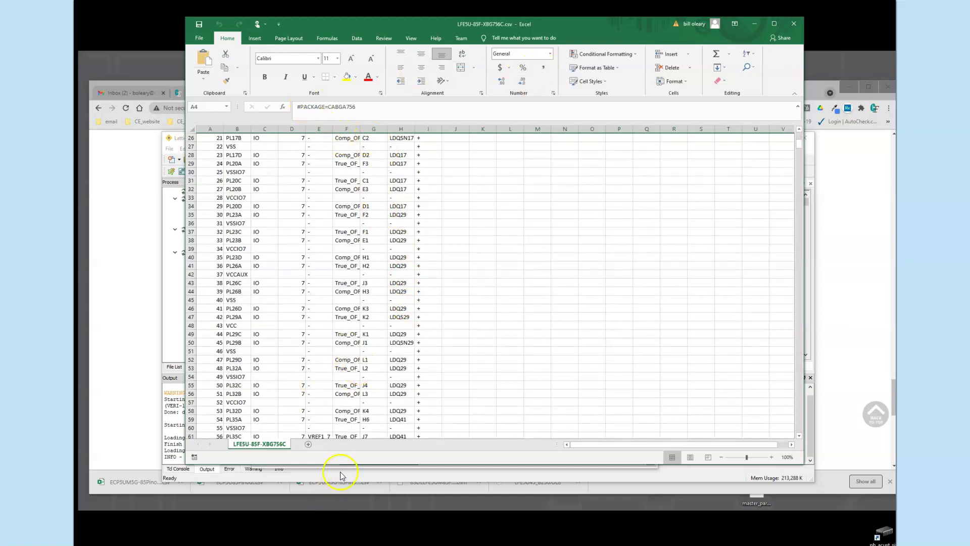
# Run BUILD_SYMBOLS on the new pin report and accept the Active Low Pin Audit.
pyautogui.hotkey('alt', 'Tab')
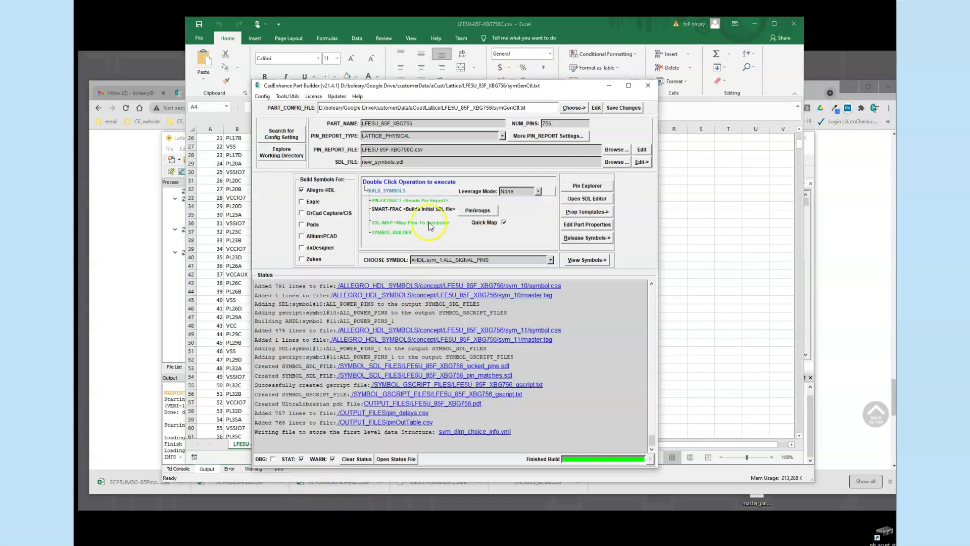
pyautogui.doubleClick(392, 192)
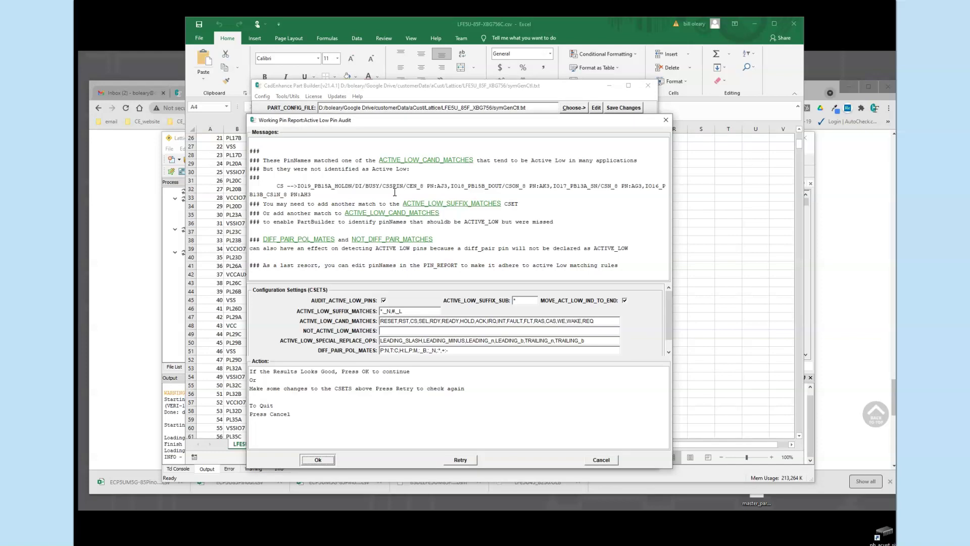
pyautogui.click(318, 461)
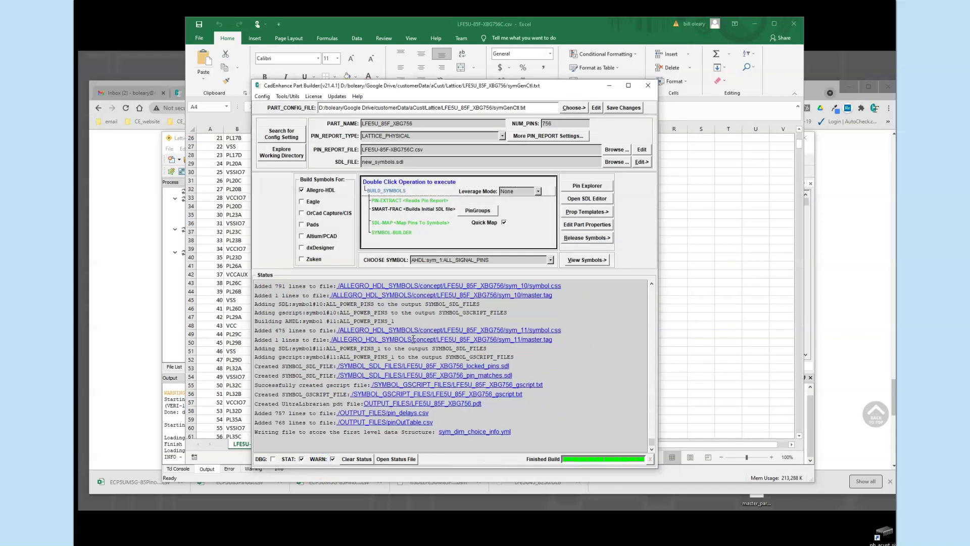
pyautogui.click(583, 261)
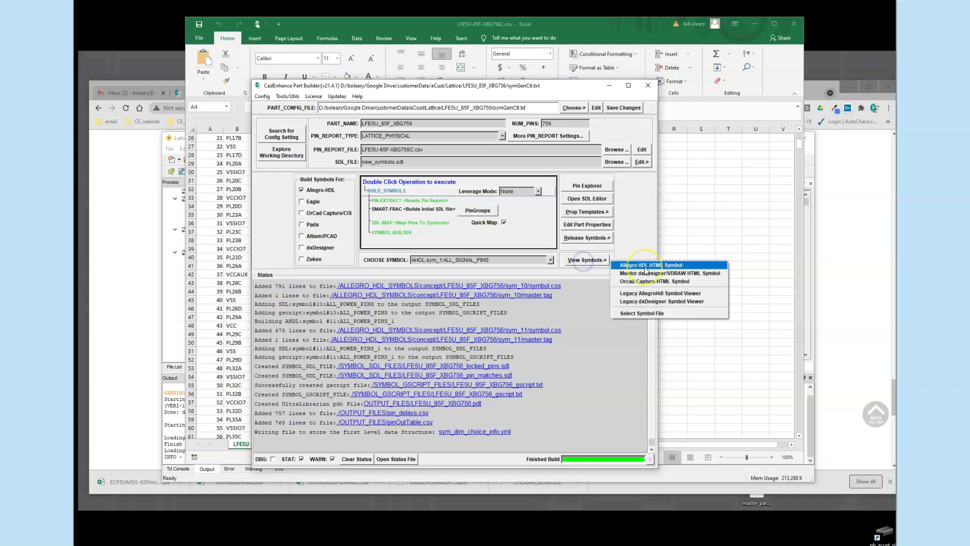
# View the symbols as Allegro HDL HTML and advance to symbol 1 of 11, ALL_SIGNAL_PINS.
pyautogui.click(645, 268)
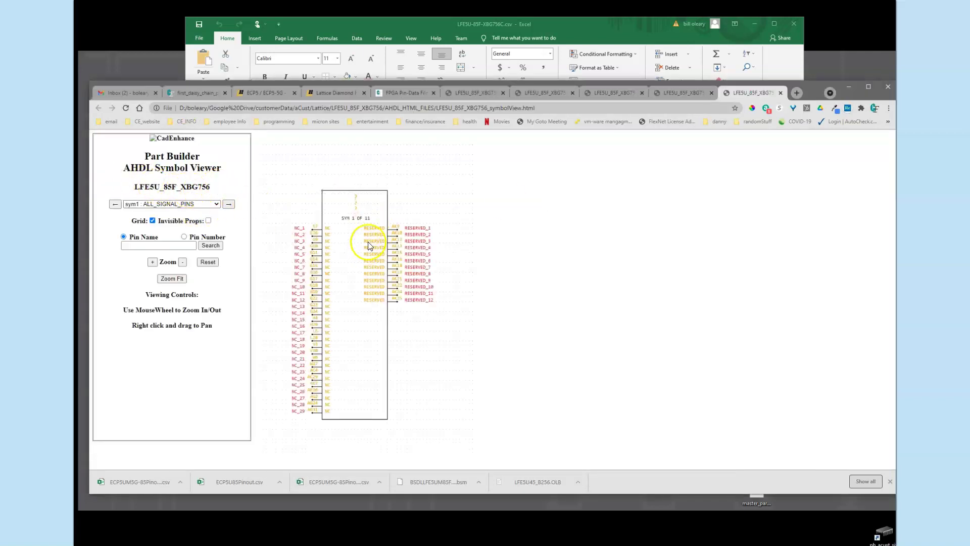
pyautogui.click(225, 204)
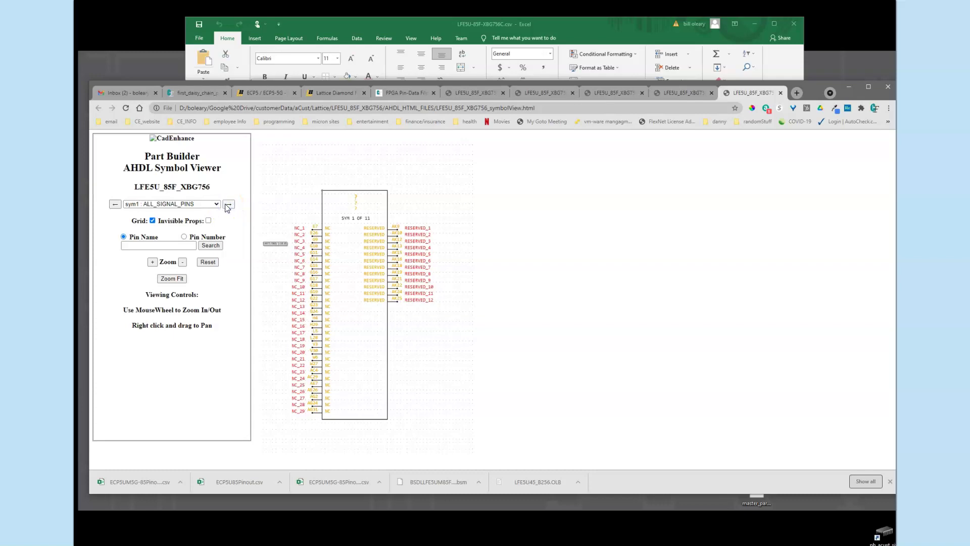